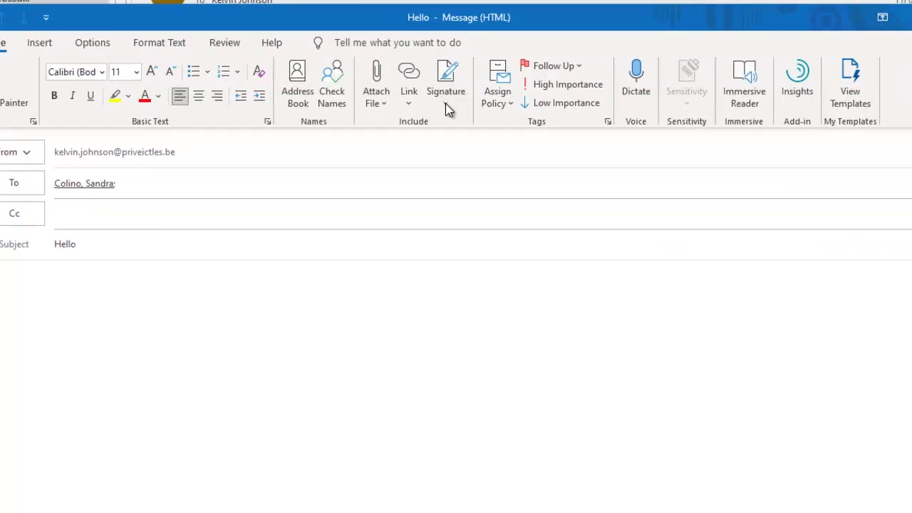
- Open the Signatures and Stationery dialog from the message's Signature dropdown and nudge it upward
{"action": "left_click", "coordinate": [449, 107]}
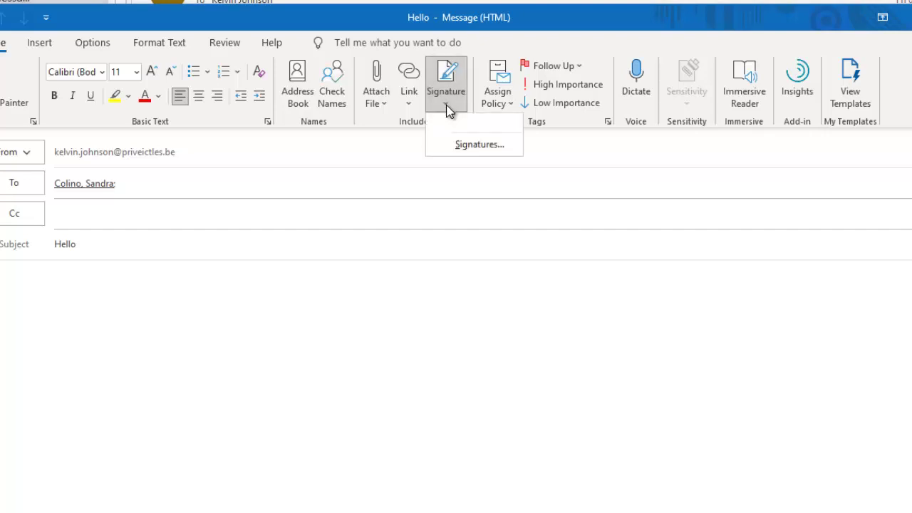
{"action": "left_click", "coordinate": [482, 144]}
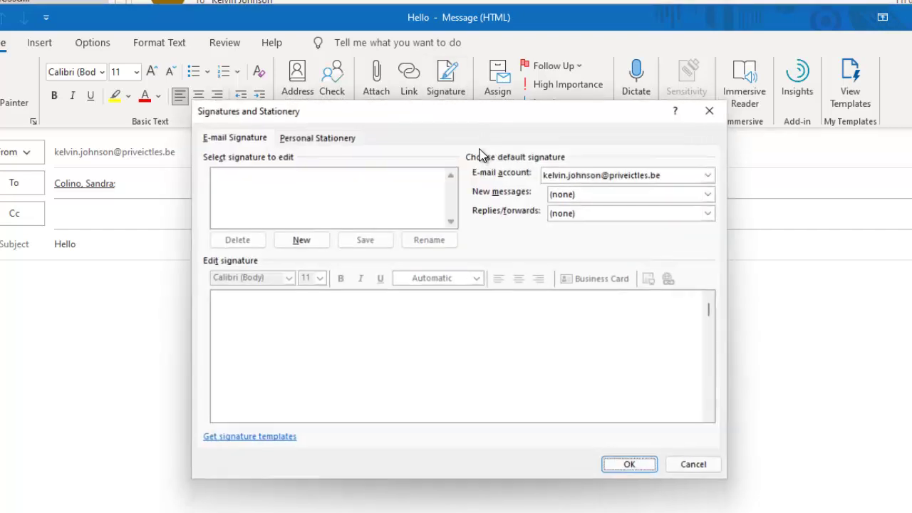
{"action": "left_click_drag", "start_coordinate": [468, 116], "coordinate": [471, 105]}
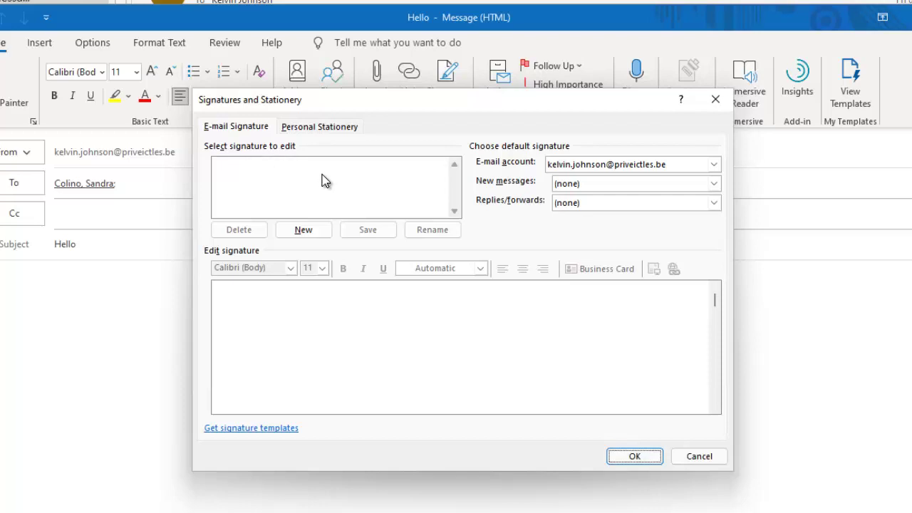
- Add a new, empty signature named Kelvin
{"action": "left_click", "coordinate": [304, 231]}
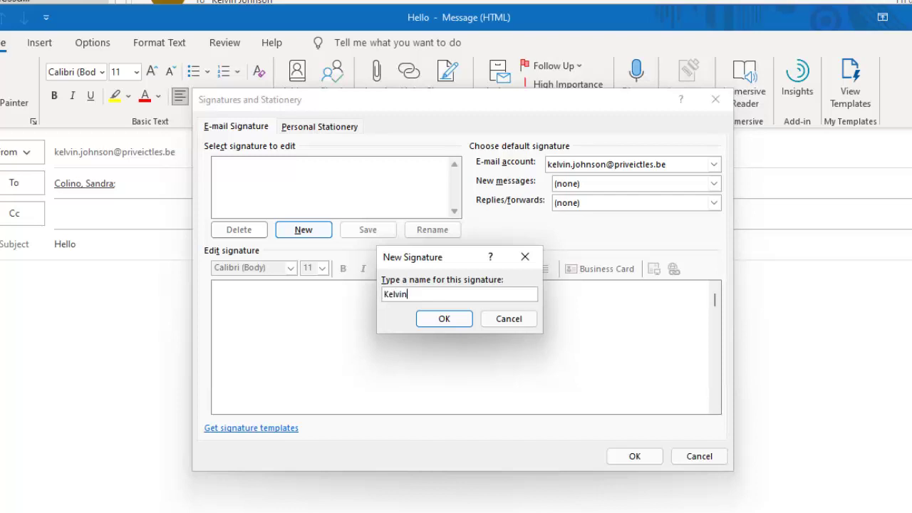
{"action": "left_click", "coordinate": [438, 318]}
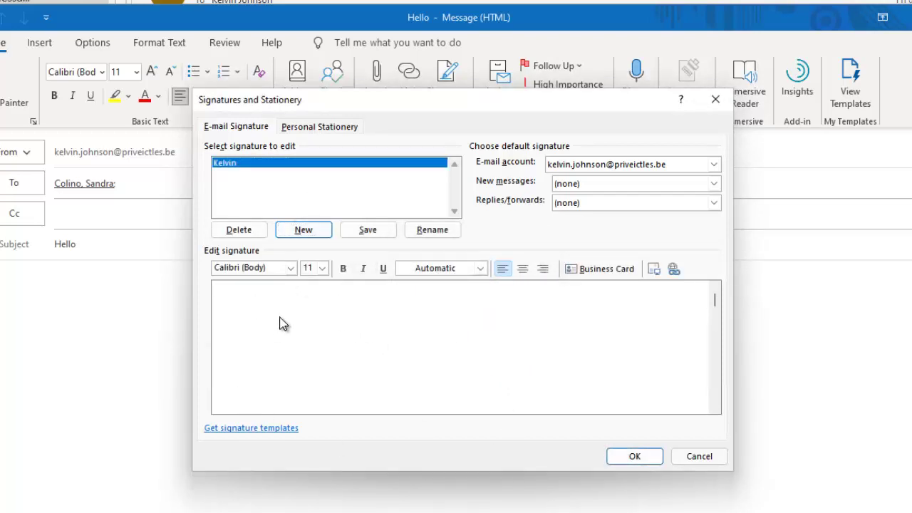
- Paste the prepared closing, name, phone, website and e-mail lines, then select the 'Kind regards,' line
{"action": "left_click", "coordinate": [258, 294]}
{"action": "key", "text": "ctrl+v"}
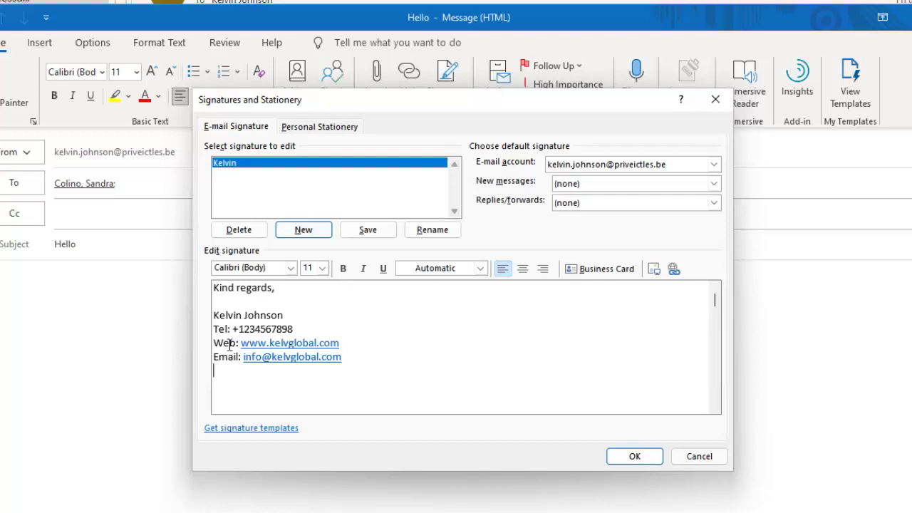
{"action": "left_click", "coordinate": [256, 315]}
{"action": "left_click", "coordinate": [259, 316], "text": "shift"}
{"action": "left_click", "coordinate": [261, 306]}
{"action": "left_click_drag", "start_coordinate": [276, 294], "coordinate": [212, 292]}
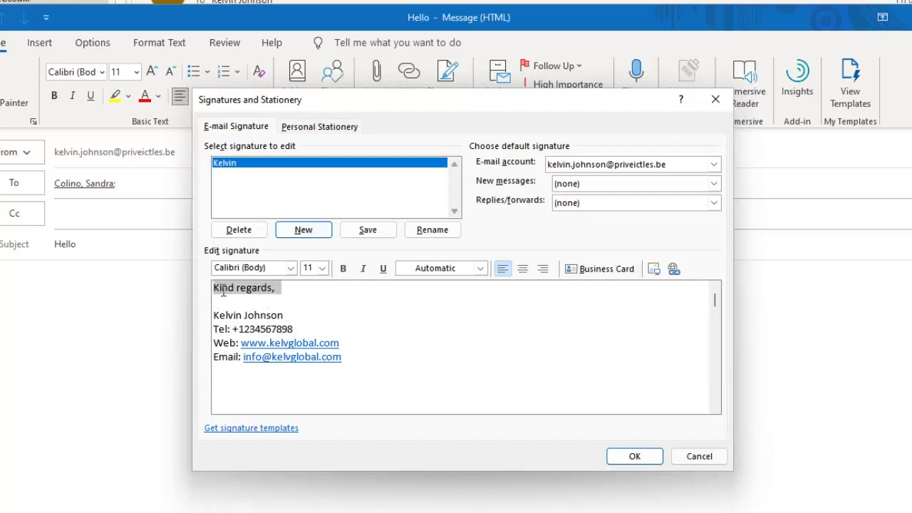
- Set the 'Kind regards,' closing line in the Amatic SC font
{"action": "left_click", "coordinate": [291, 269]}
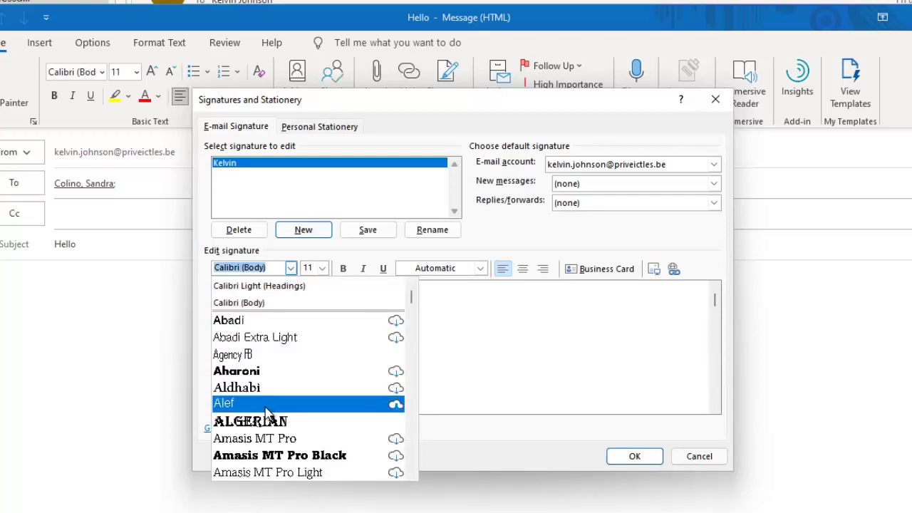
{"action": "scroll", "coordinate": [306, 428], "scroll_direction": "down", "scroll_amount": 1}
{"action": "scroll", "coordinate": [306, 426], "scroll_direction": "down", "scroll_amount": 1}
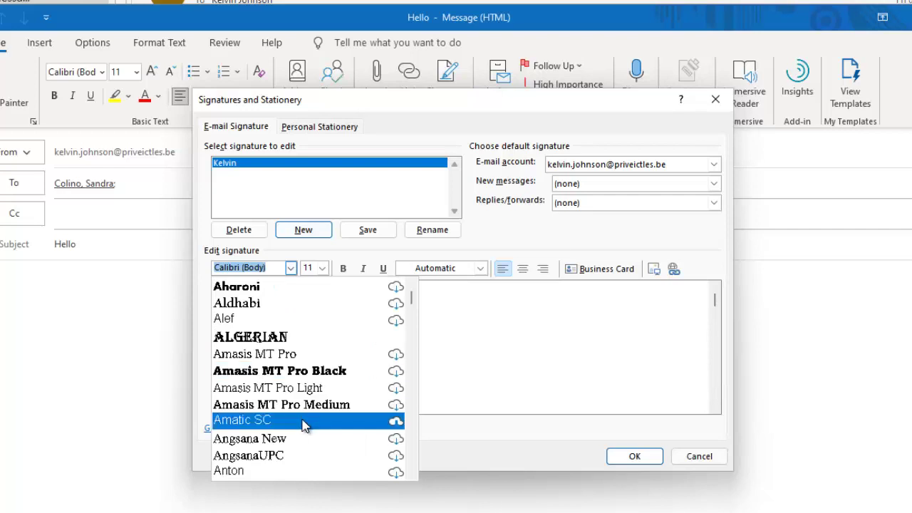
{"action": "left_click", "coordinate": [298, 423]}
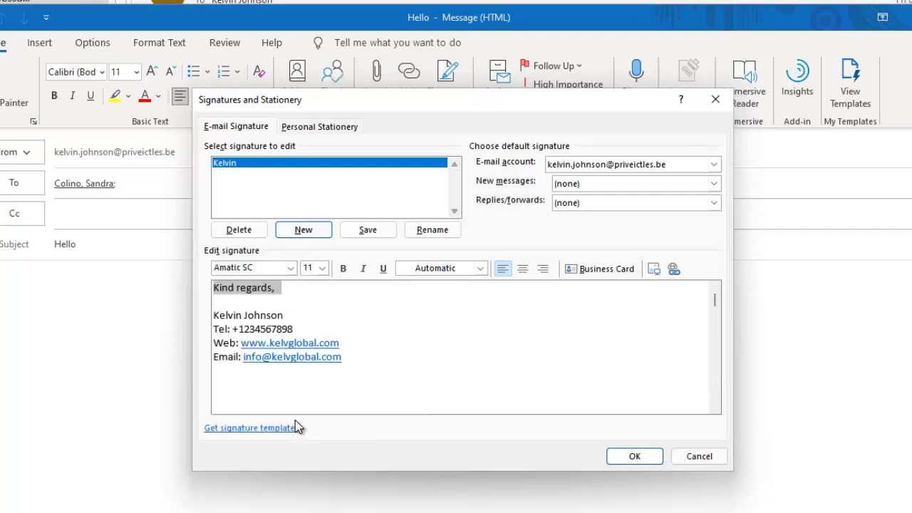
{"action": "left_click", "coordinate": [288, 326]}
- Colour the Web and Email lines green
{"action": "left_click", "coordinate": [298, 329]}
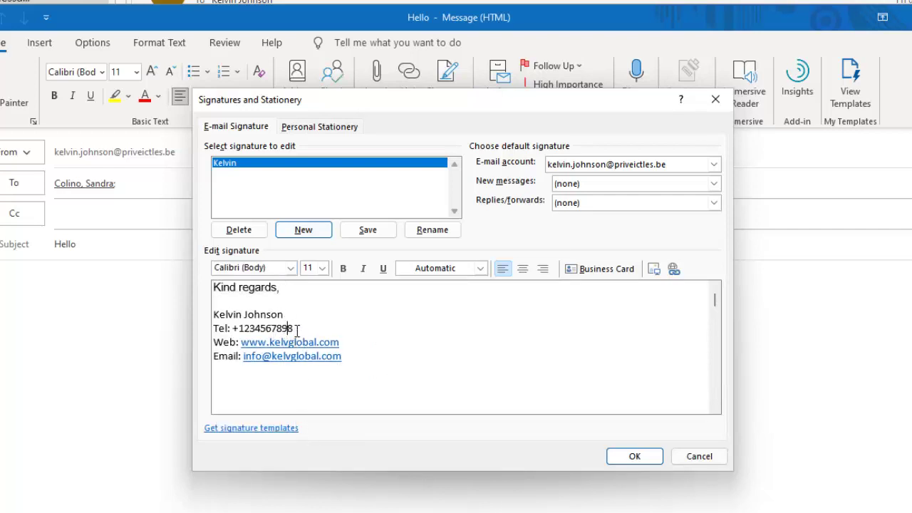
{"action": "left_click_drag", "start_coordinate": [344, 356], "coordinate": [215, 342]}
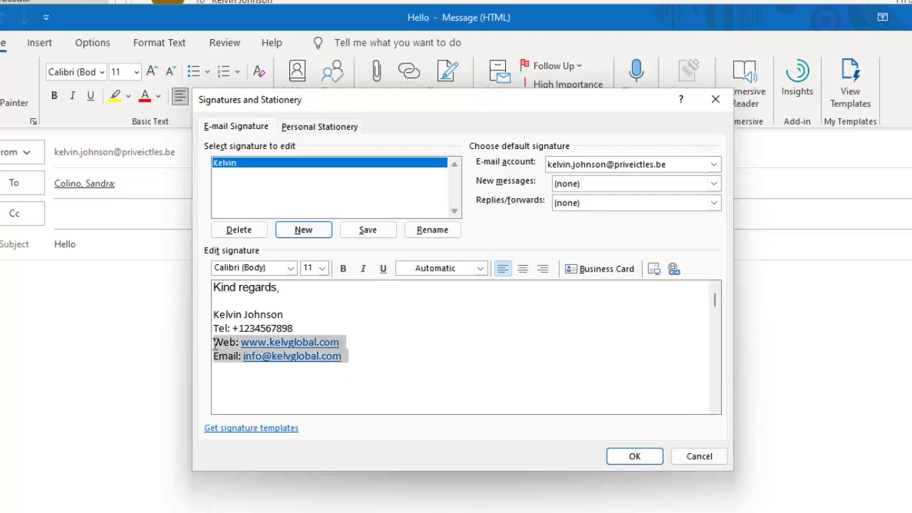
{"action": "left_click", "coordinate": [481, 269]}
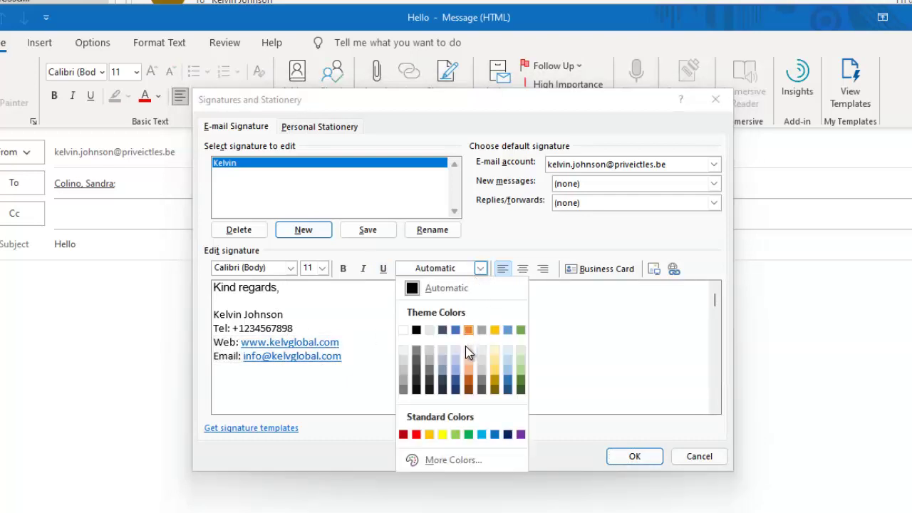
{"action": "left_click", "coordinate": [468, 435]}
{"action": "left_click", "coordinate": [321, 321]}
- Colour the signature's name line blue
{"action": "left_click", "coordinate": [206, 314]}
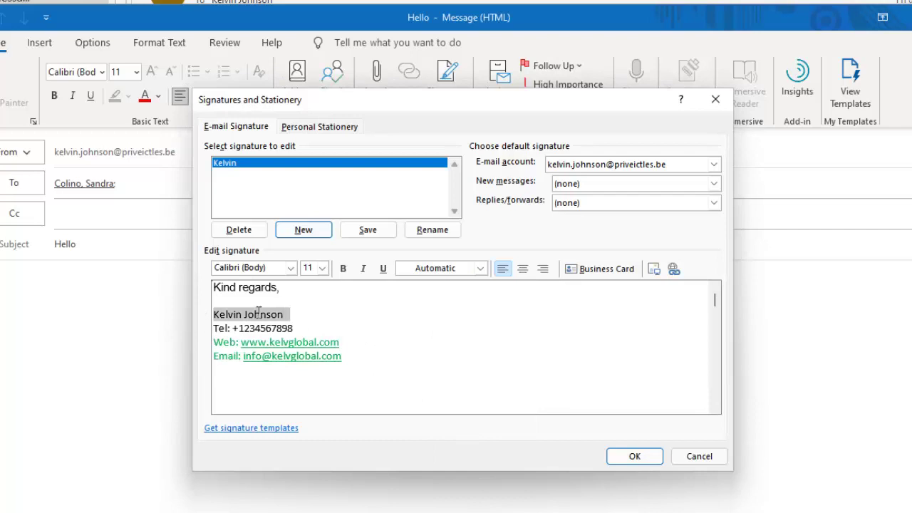
{"action": "left_click", "coordinate": [480, 269]}
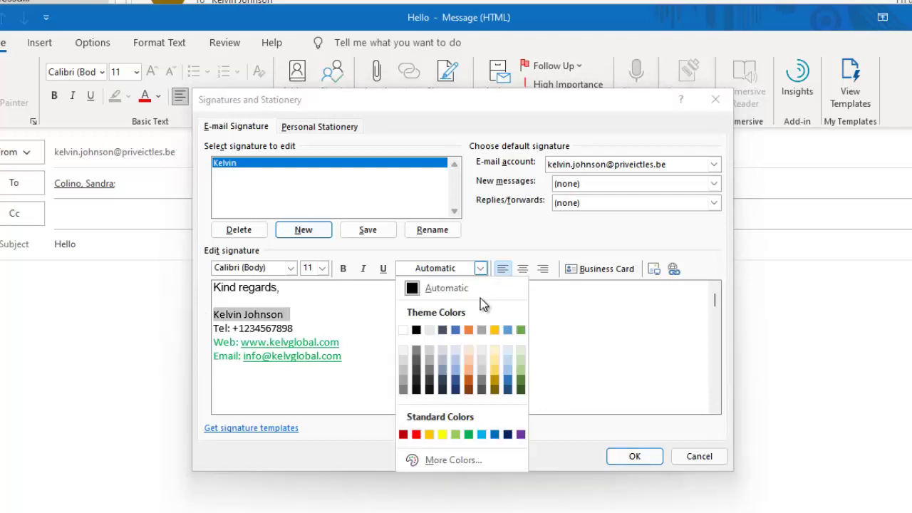
{"action": "left_click", "coordinate": [455, 330]}
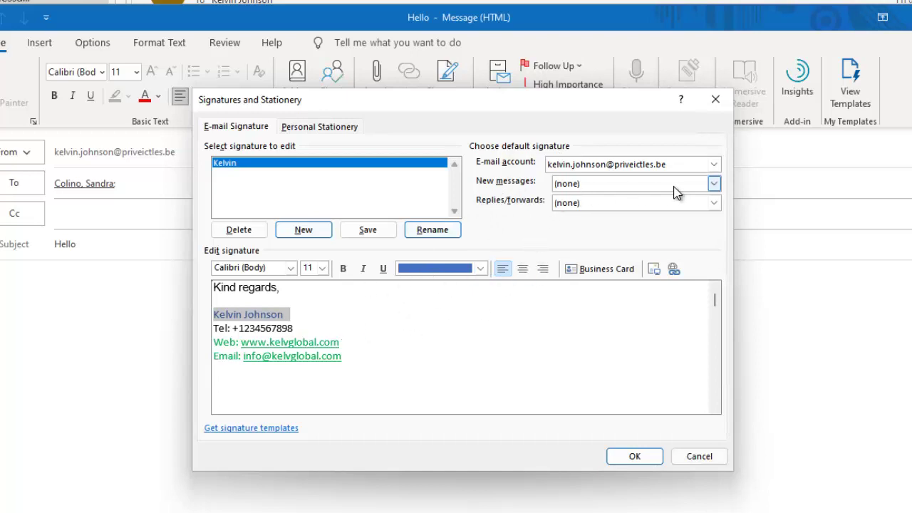
- Make Kelvin the new-message default, save the changes, and create a signature named Reply
{"action": "left_click", "coordinate": [715, 184]}
{"action": "left_click", "coordinate": [579, 209]}
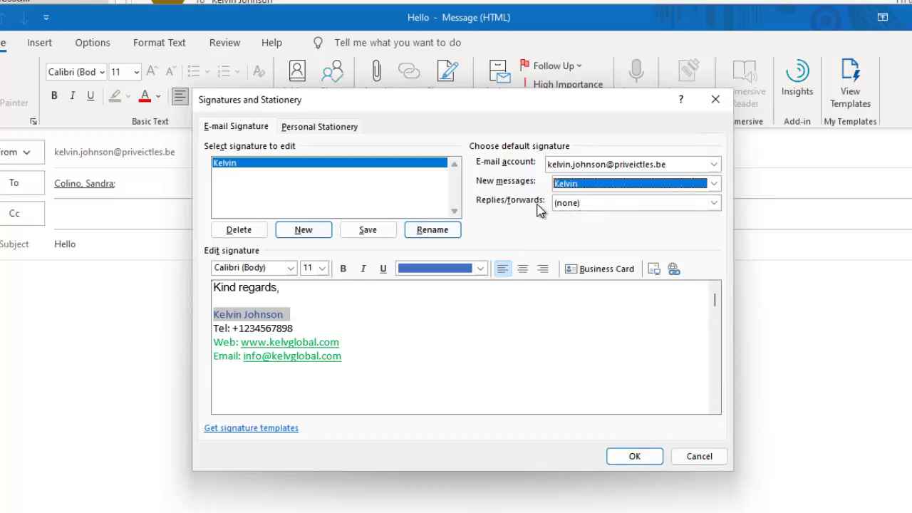
{"action": "left_click", "coordinate": [314, 230]}
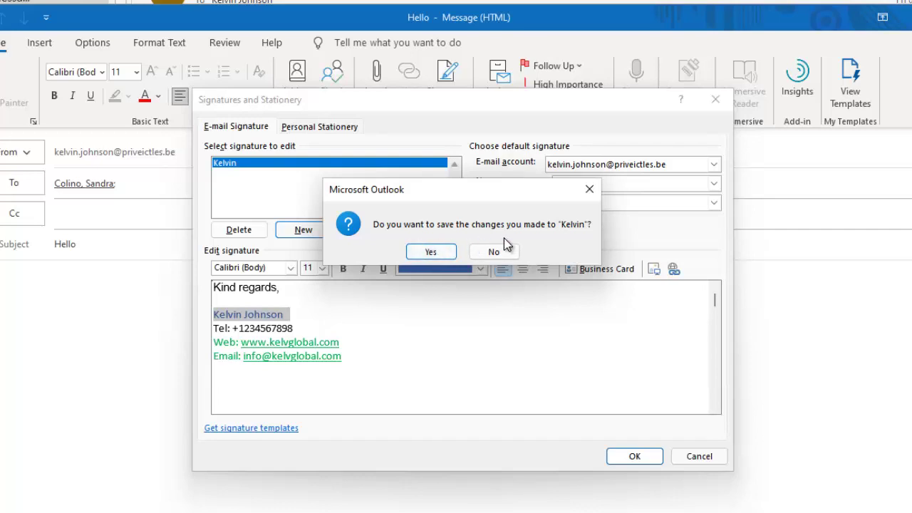
{"action": "left_click", "coordinate": [434, 252]}
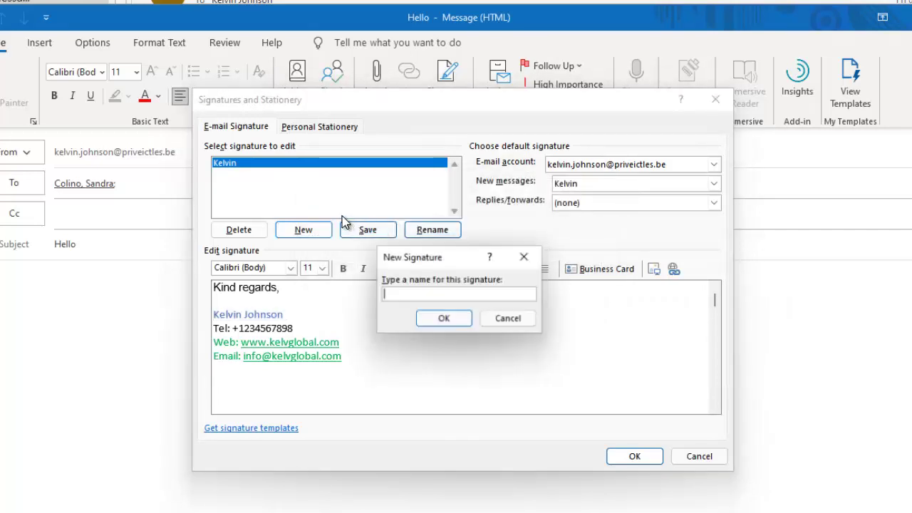
{"action": "type", "text": "Reply"}
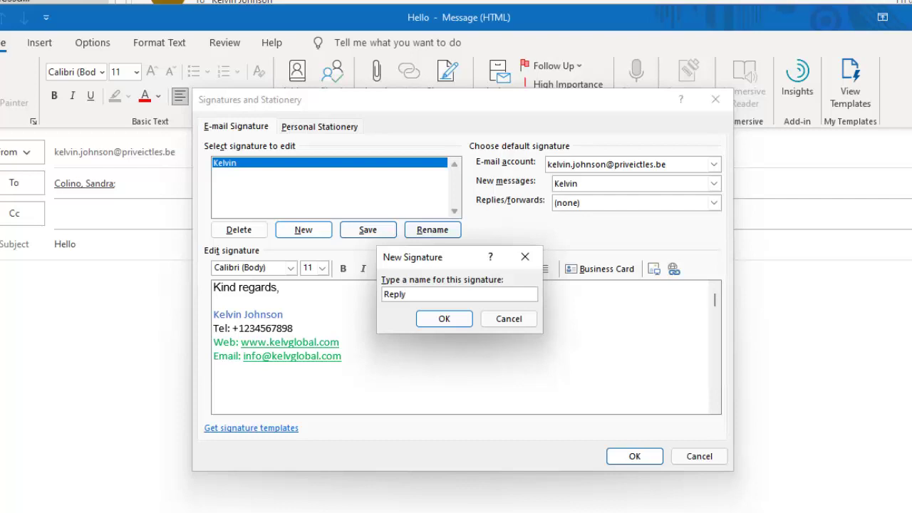
{"action": "left_click", "coordinate": [441, 320]}
- Enter 'Kind regards,' plus the sender's first name, and set Reply as the replies/forwards default
{"action": "left_click", "coordinate": [268, 305]}
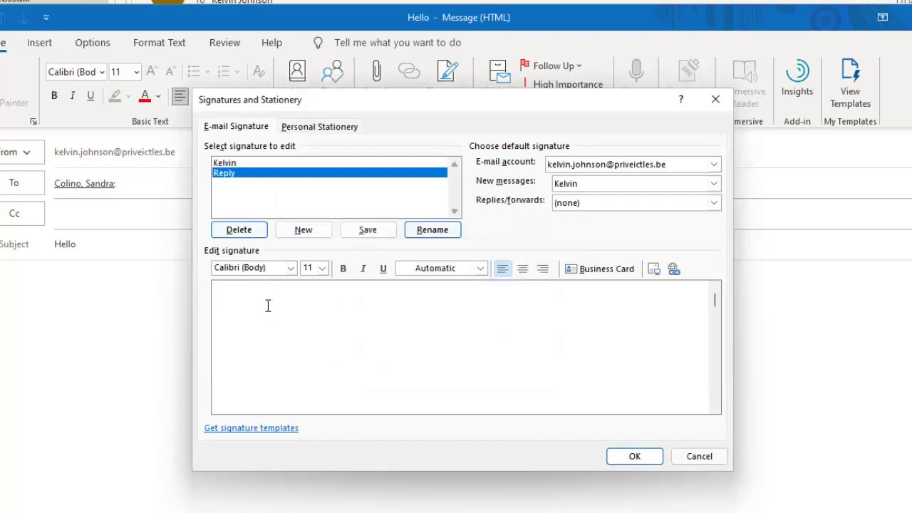
{"action": "type", "text": "Kind"}
{"action": "type", "text": " regards,  "}
{"action": "type", "text": "Kelvin"}
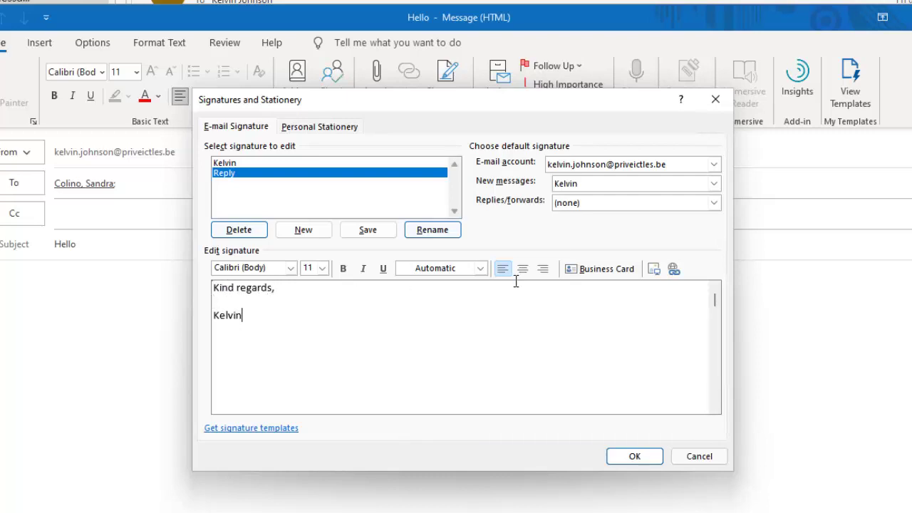
{"action": "left_click", "coordinate": [708, 204]}
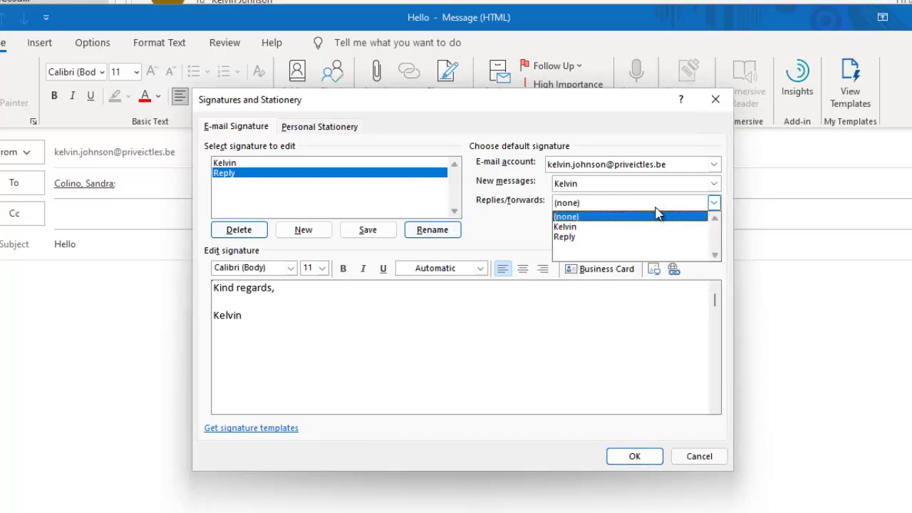
{"action": "left_click", "coordinate": [567, 237]}
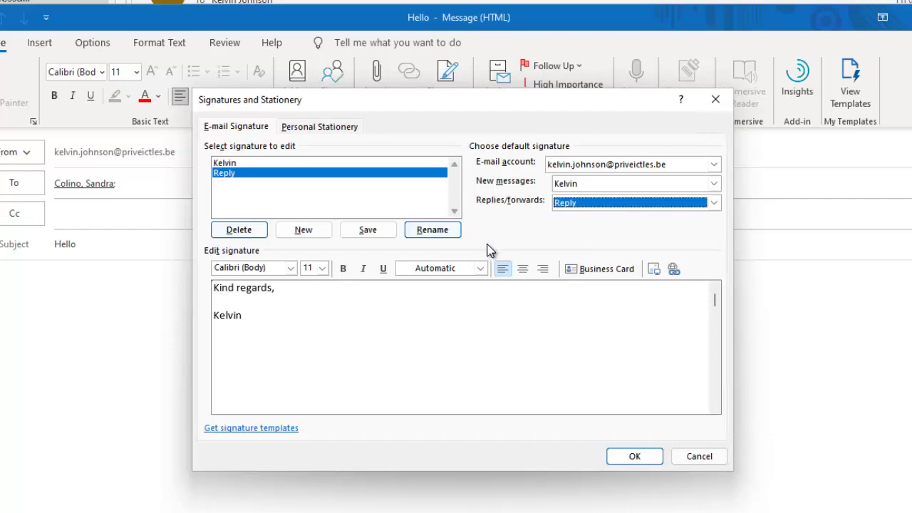
- Save the signature settings and confirm Kelvin and Reply appear in the Hello draft's Signature list
{"action": "left_click", "coordinate": [624, 456]}
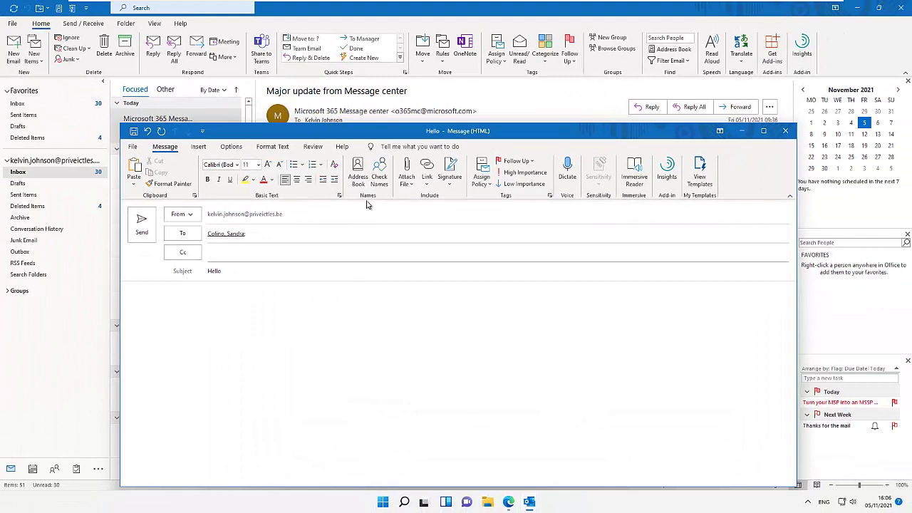
{"action": "left_click", "coordinate": [449, 185]}
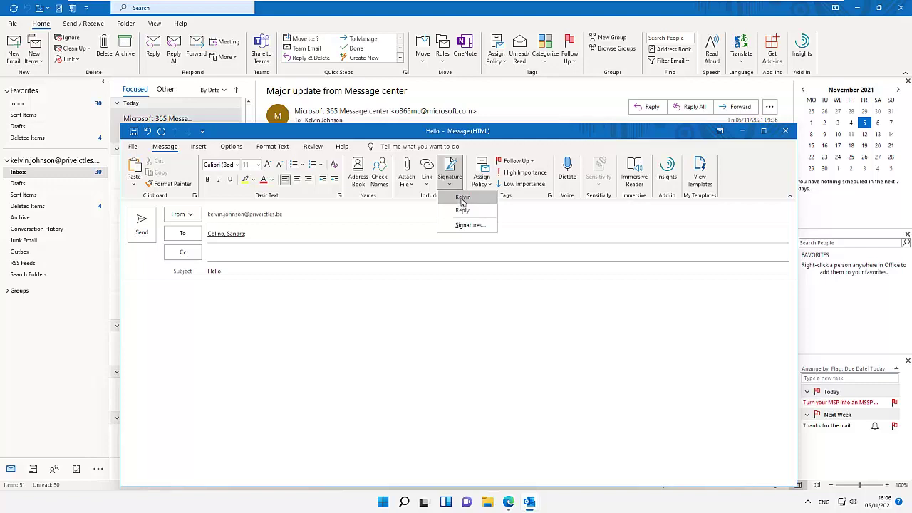
- Insert the Kelvin signature into the Hello draft and inspect its Amatic SC greeting line
{"action": "left_click", "coordinate": [463, 199]}
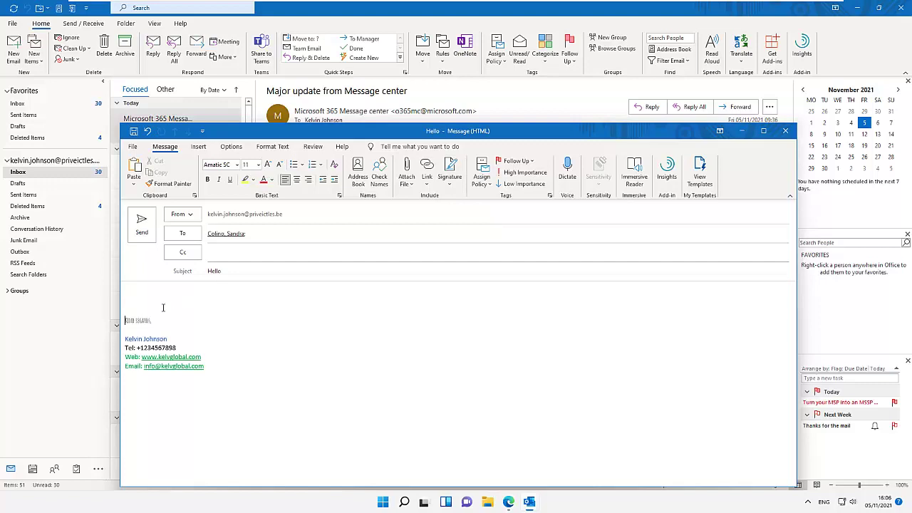
{"action": "left_click", "coordinate": [140, 296]}
{"action": "left_click_drag", "start_coordinate": [123, 320], "coordinate": [148, 324]}
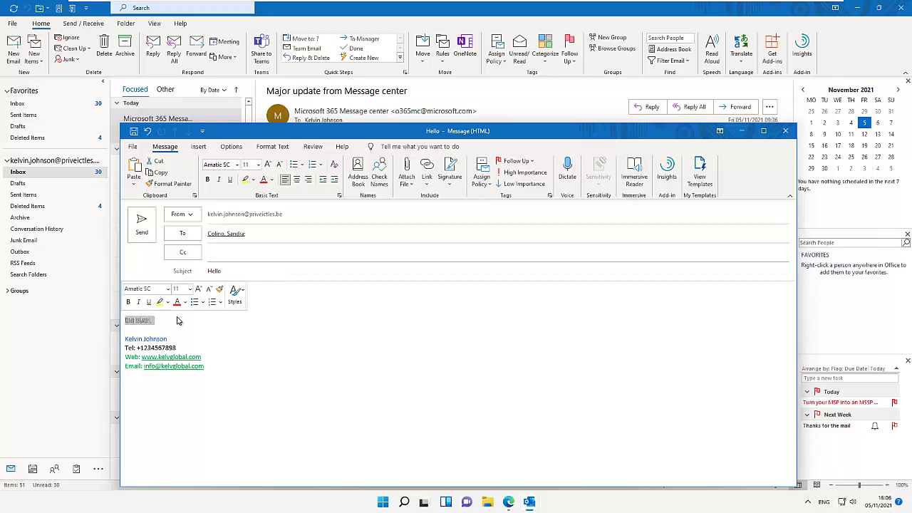
{"action": "left_click", "coordinate": [296, 287]}
{"action": "left_click", "coordinate": [449, 176]}
- Change Kelvin's 'Kind regards,' line to Calibri (Body), then delete the old signature from the draft
{"action": "left_click", "coordinate": [460, 225]}
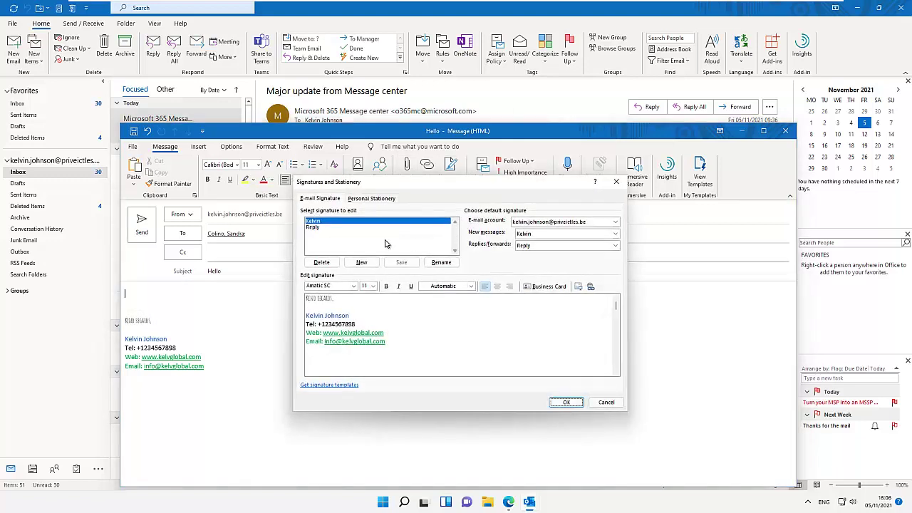
{"action": "left_click_drag", "start_coordinate": [335, 298], "coordinate": [306, 299]}
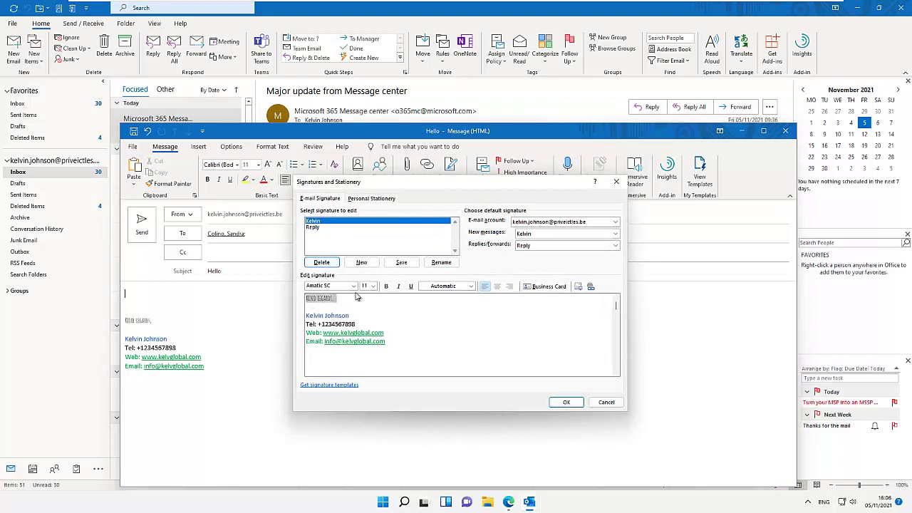
{"action": "left_click", "coordinate": [355, 292]}
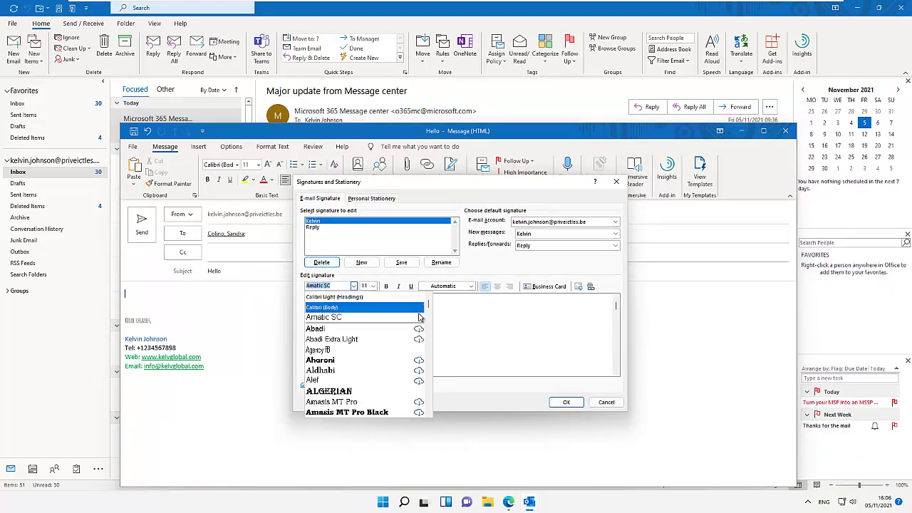
{"action": "left_click", "coordinate": [345, 307]}
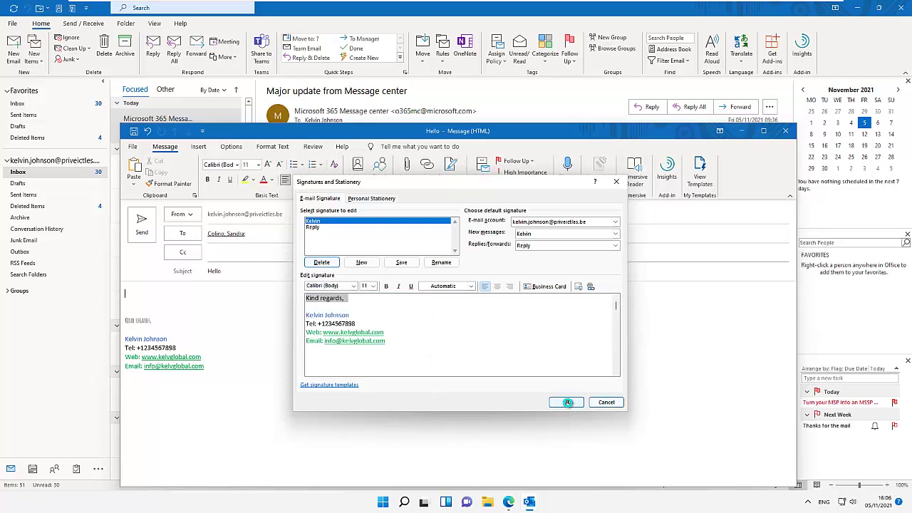
{"action": "left_click", "coordinate": [567, 402]}
{"action": "mouse_move", "coordinate": [209, 364]}
{"action": "left_mouse_down"}
{"action": "mouse_move", "coordinate": [126, 337]}
{"action": "mouse_move", "coordinate": [119, 317]}
{"action": "left_mouse_up"}
{"action": "key", "text": "Delete"}
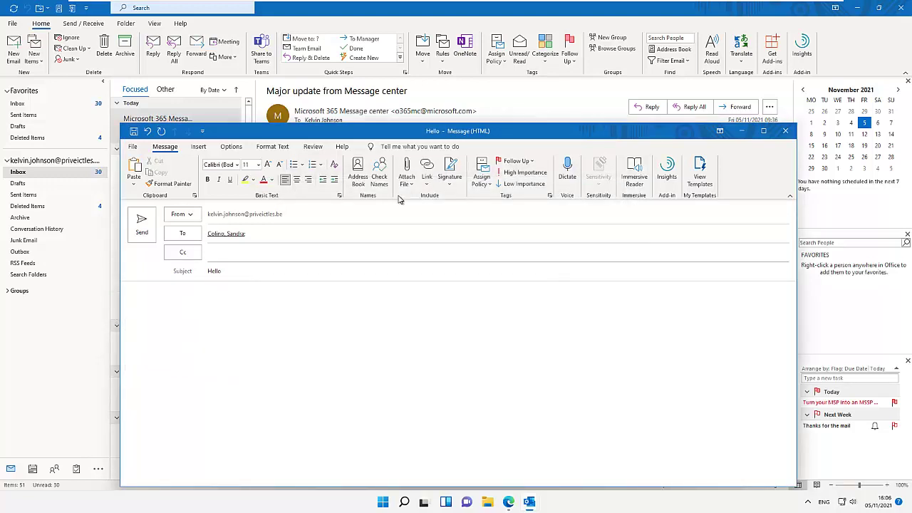
- Reinsert the updated Kelvin signature to check it, then close the Hello draft without saving
{"action": "left_click", "coordinate": [450, 186]}
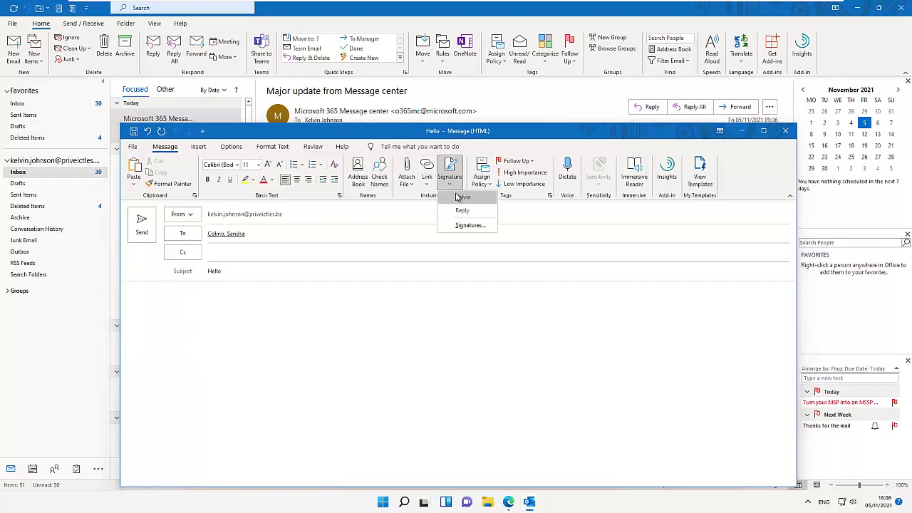
{"action": "left_click", "coordinate": [460, 198]}
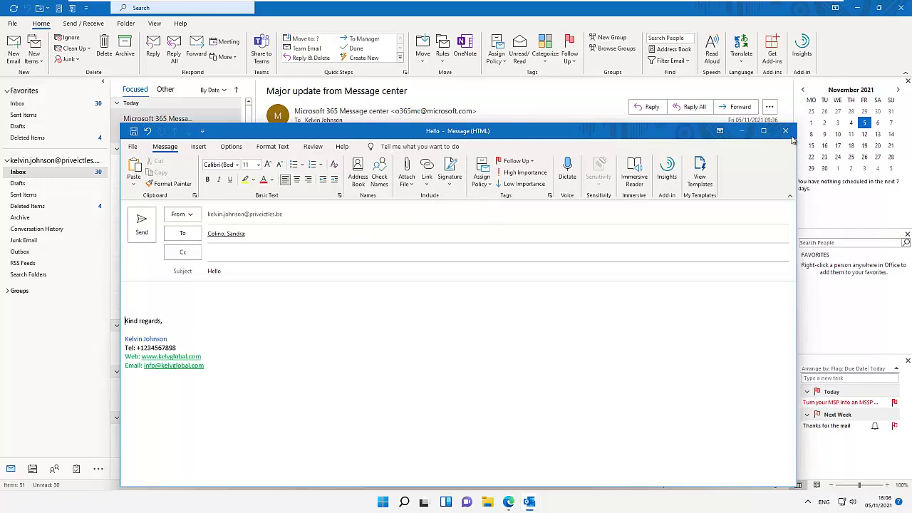
{"action": "left_click", "coordinate": [785, 130]}
{"action": "left_click", "coordinate": [459, 275]}
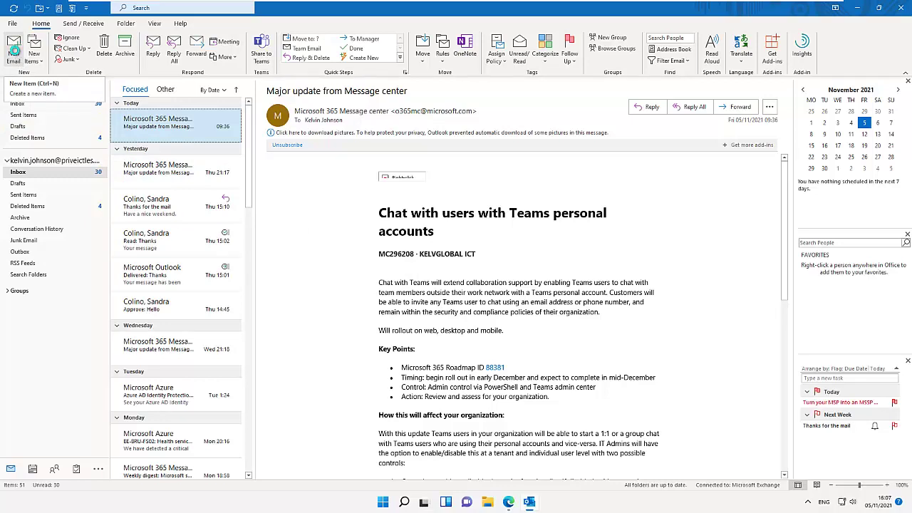
- Verify a new email gets the Kelvin signature and a reply to 'Read: Thanks' gets Reply, closing both drafts
{"action": "left_click", "coordinate": [14, 56]}
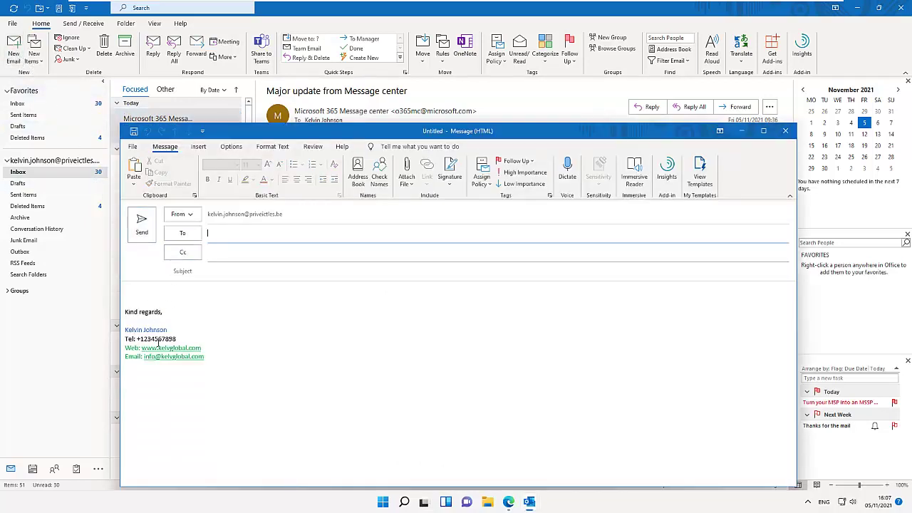
{"action": "left_click", "coordinate": [785, 130]}
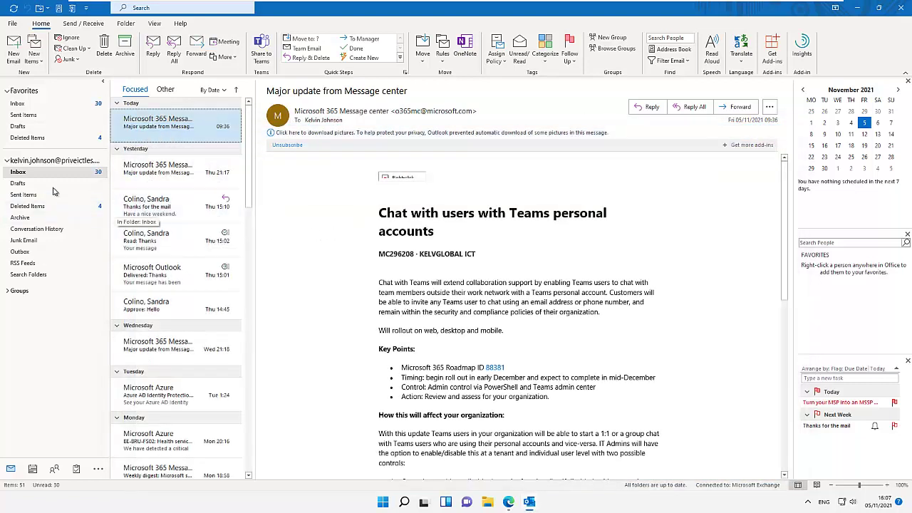
{"action": "left_click", "coordinate": [190, 238]}
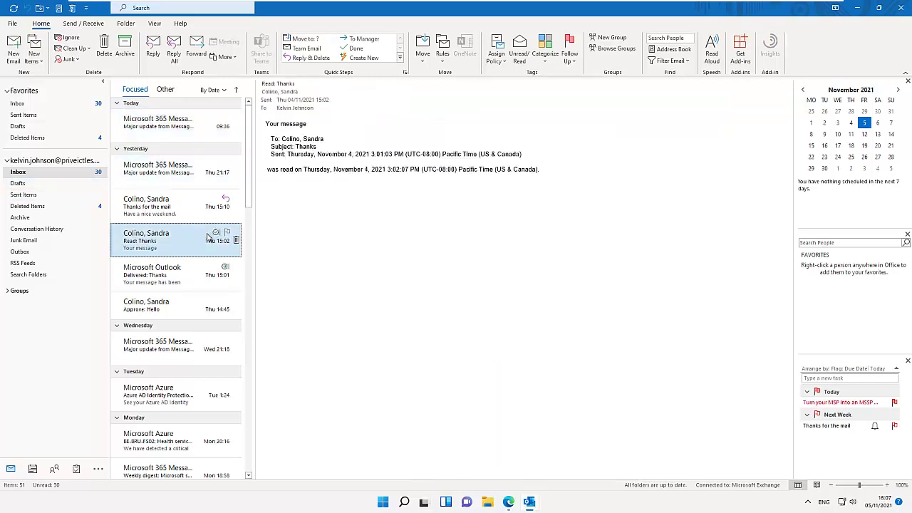
{"action": "right_click", "coordinate": [208, 235]}
{"action": "left_click", "coordinate": [232, 234]}
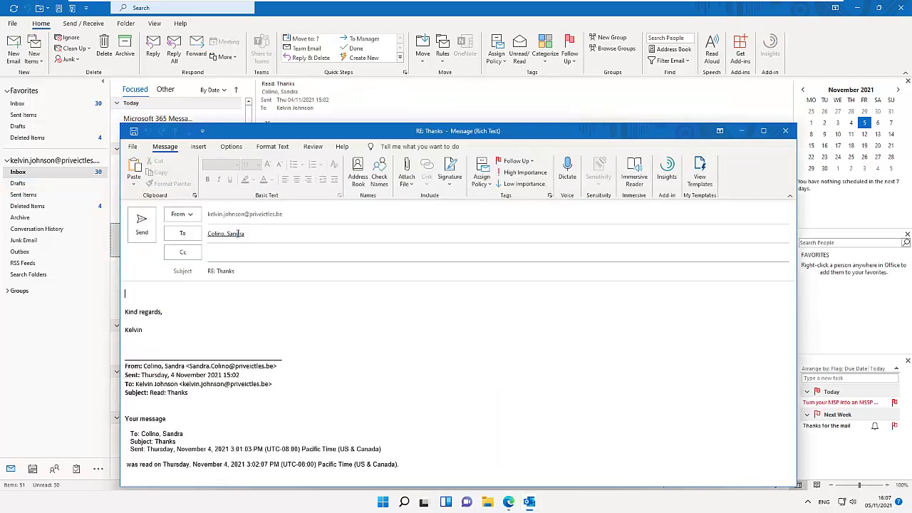
{"action": "left_click_drag", "start_coordinate": [145, 330], "coordinate": [126, 312]}
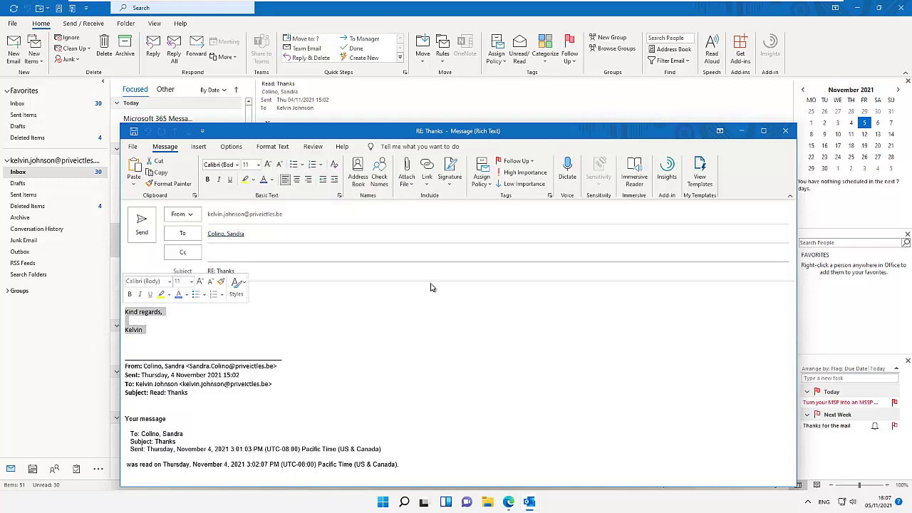
{"action": "left_click", "coordinate": [786, 133]}
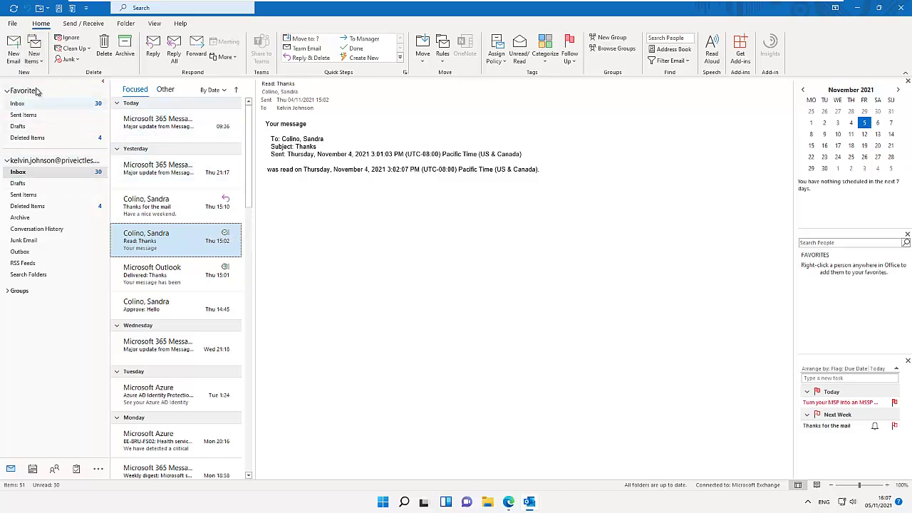
- Reopen the Signatures and Stationery dialog from File > Options > Mail
{"action": "left_click", "coordinate": [13, 24]}
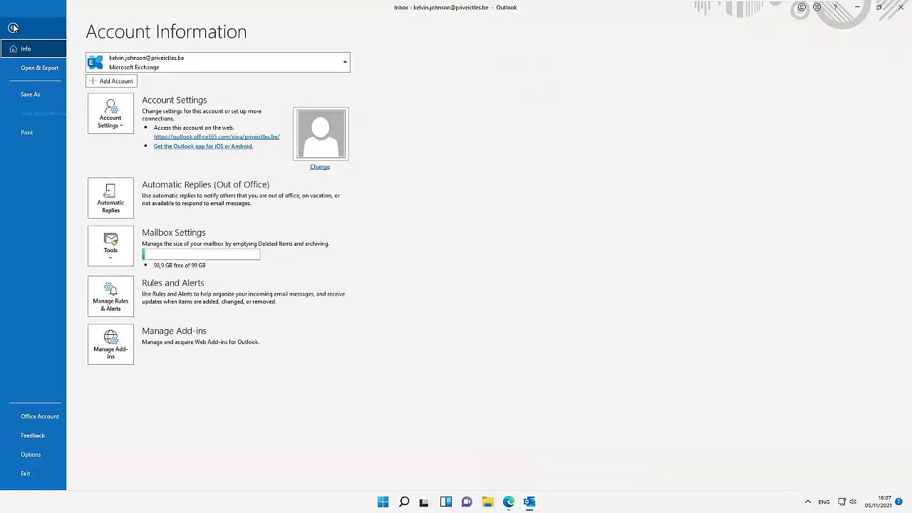
{"action": "left_click", "coordinate": [32, 453]}
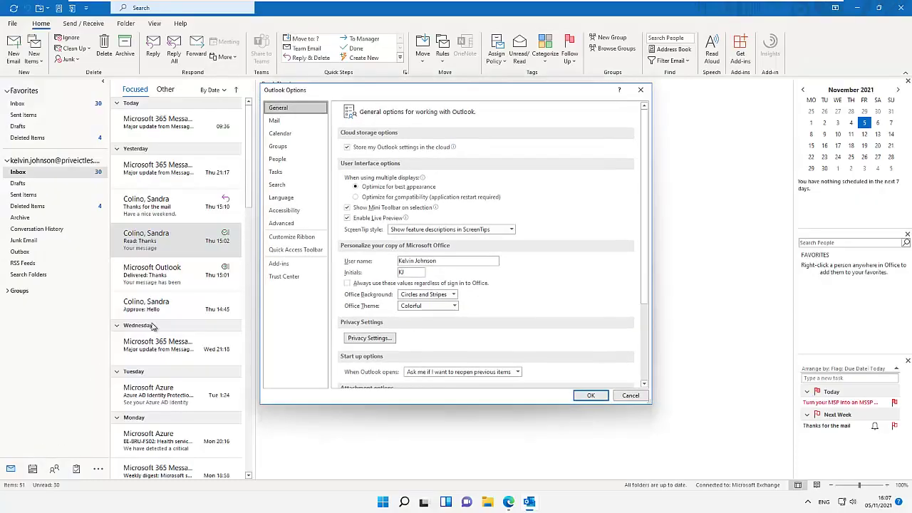
{"action": "left_click", "coordinate": [277, 122]}
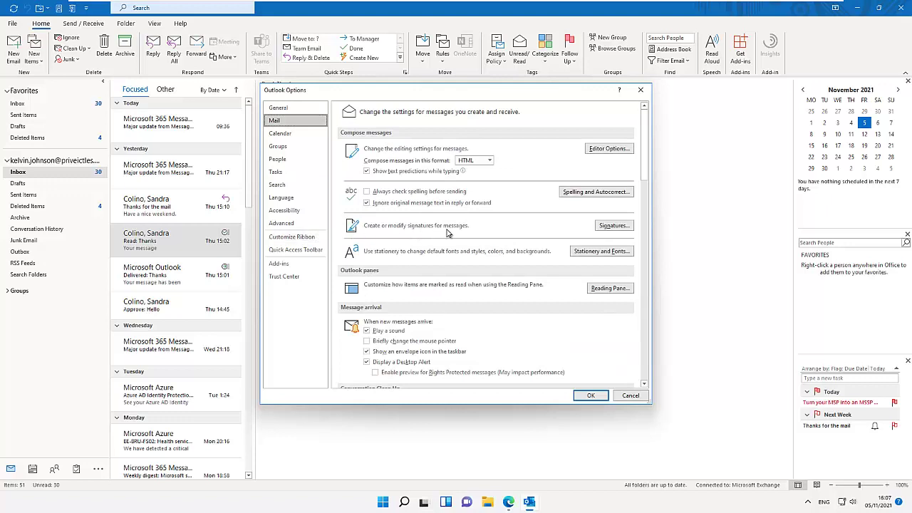
{"action": "left_click", "coordinate": [611, 226]}
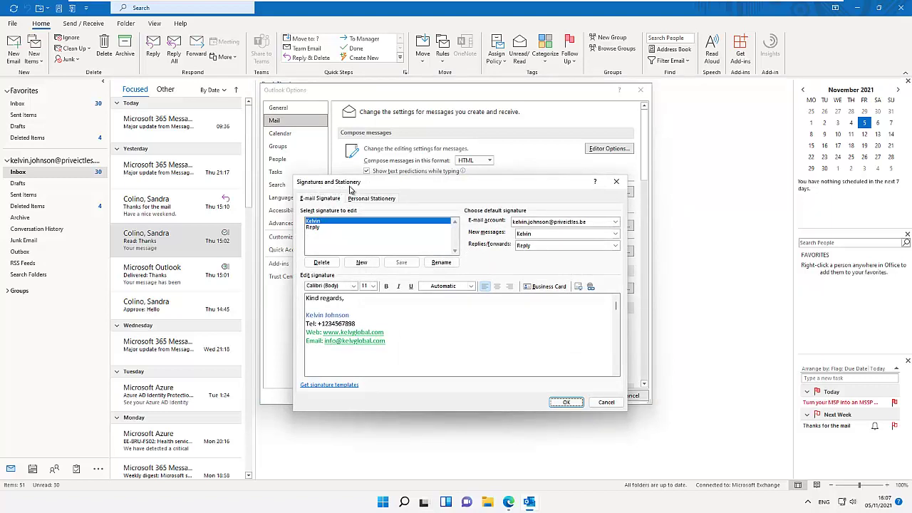
- Save the Kelvin signature edits, review the Reply signature, and close Signatures and Outlook Options with OK
{"action": "left_click", "coordinate": [360, 324]}
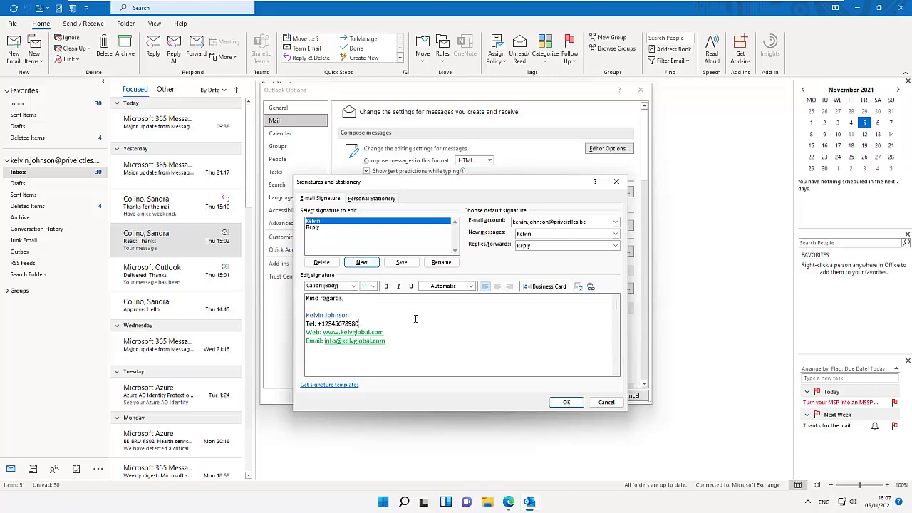
{"action": "left_click", "coordinate": [323, 228]}
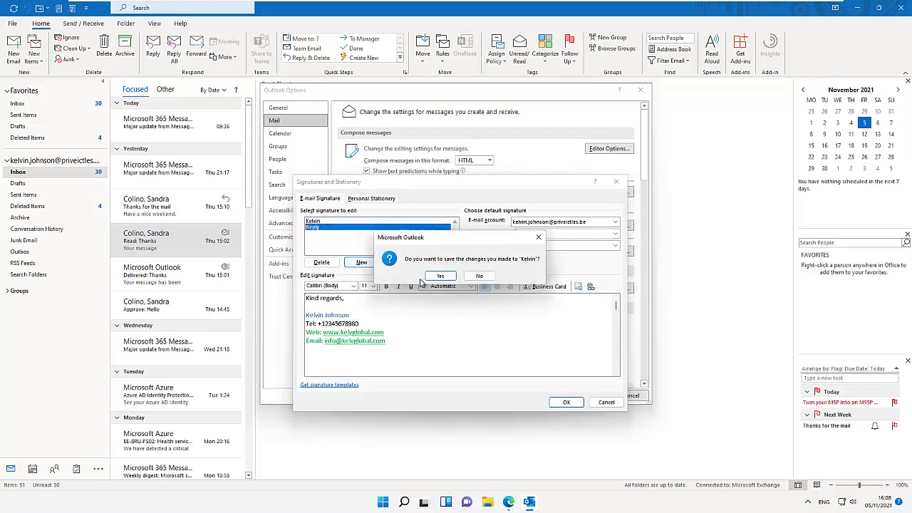
{"action": "left_click", "coordinate": [441, 276]}
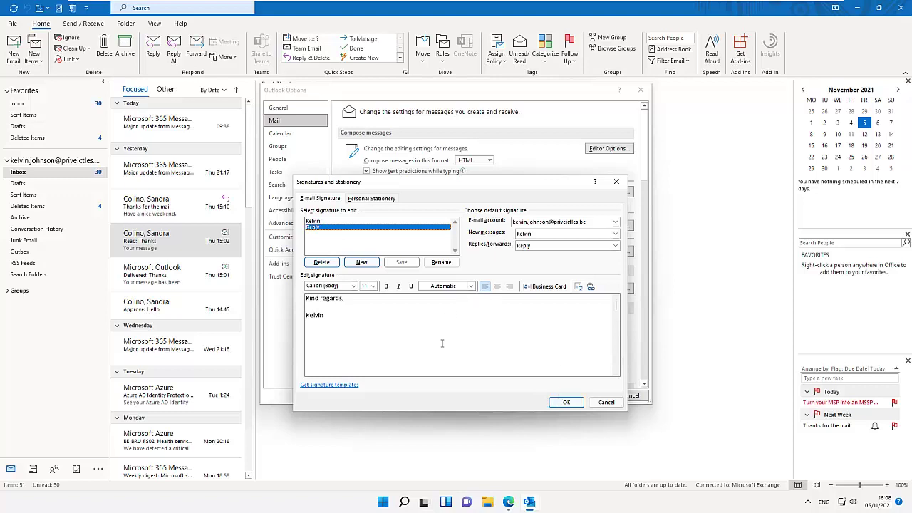
{"action": "left_click", "coordinate": [564, 402]}
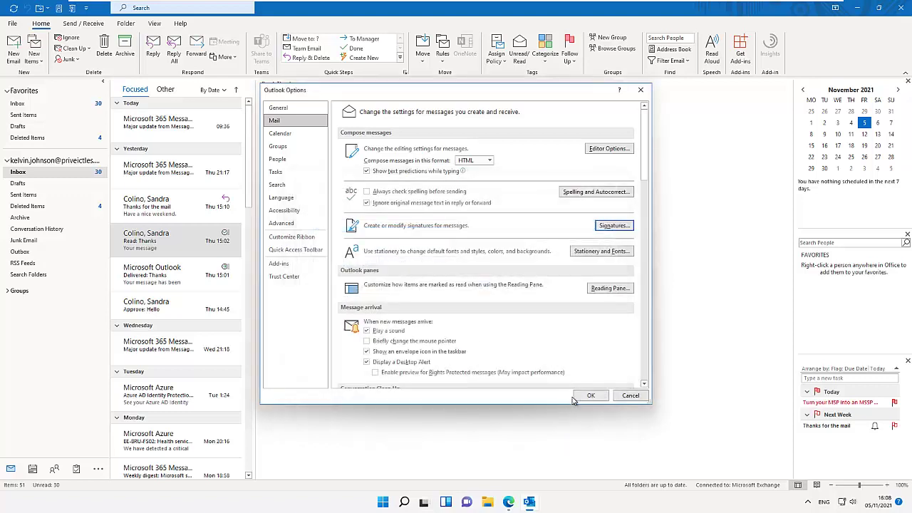
{"action": "left_click", "coordinate": [588, 396]}
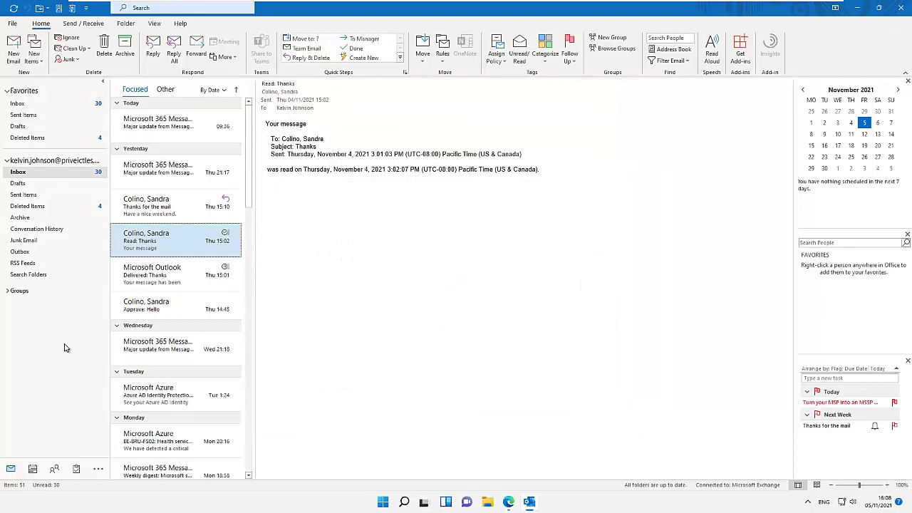